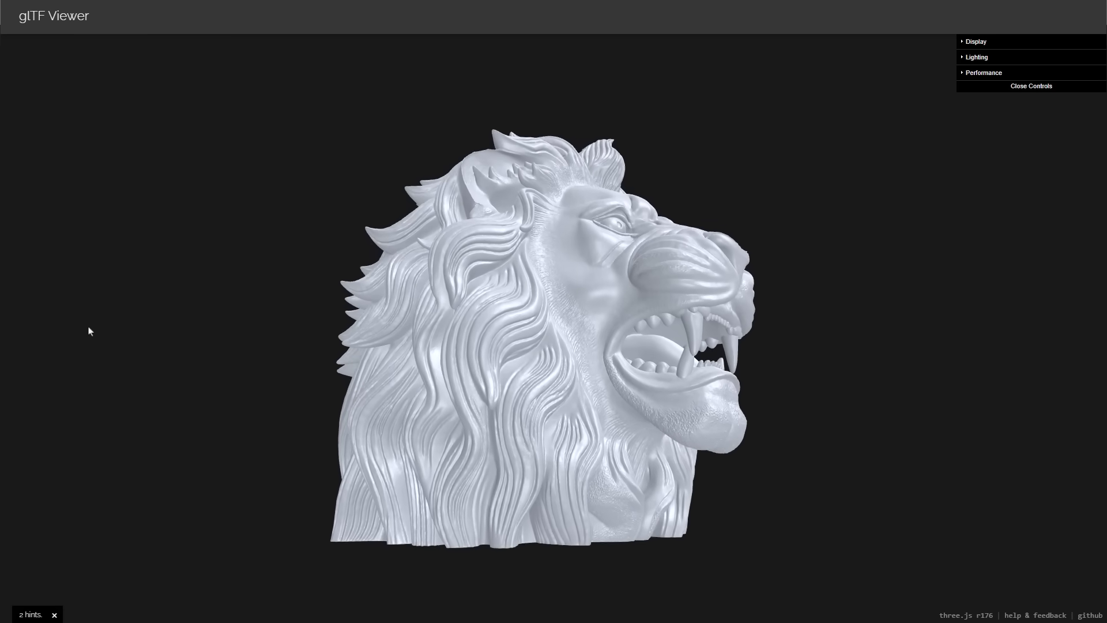
Inspect the lion head, lion ring and robot skull sample models from different angles.
{"action": "left_click_drag", "start_coordinate": [83, 325], "coordinate": [0, 416]}
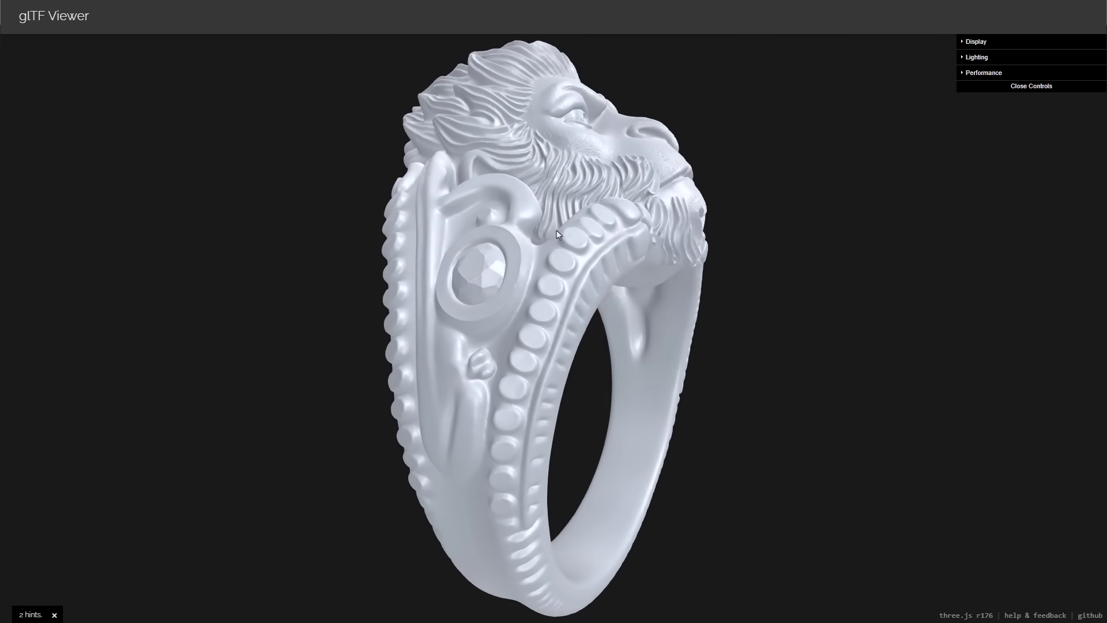
{"action": "left_click_drag", "start_coordinate": [529, 236], "coordinate": [304, 157]}
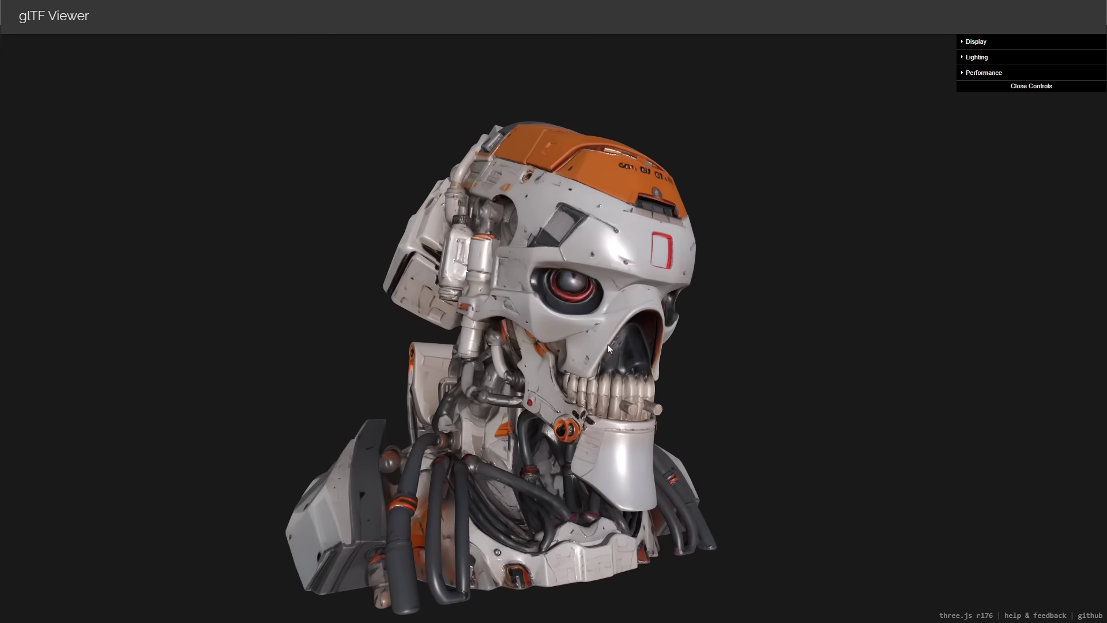
{"action": "left_click_drag", "start_coordinate": [641, 344], "coordinate": [484, 332]}
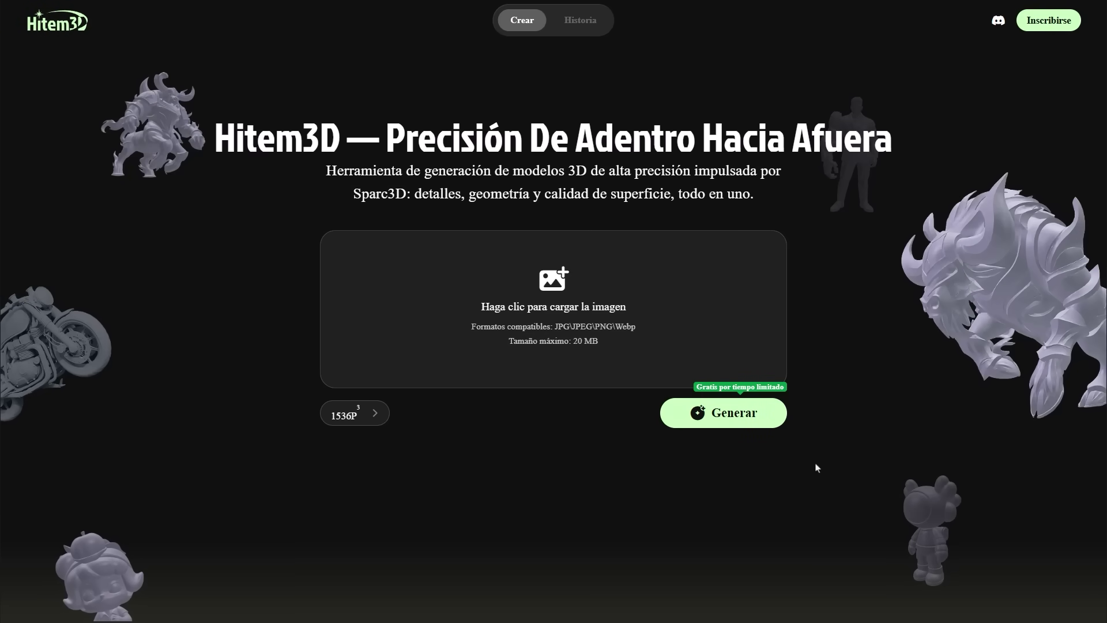
{"action": "key", "text": "alt+Tab"}
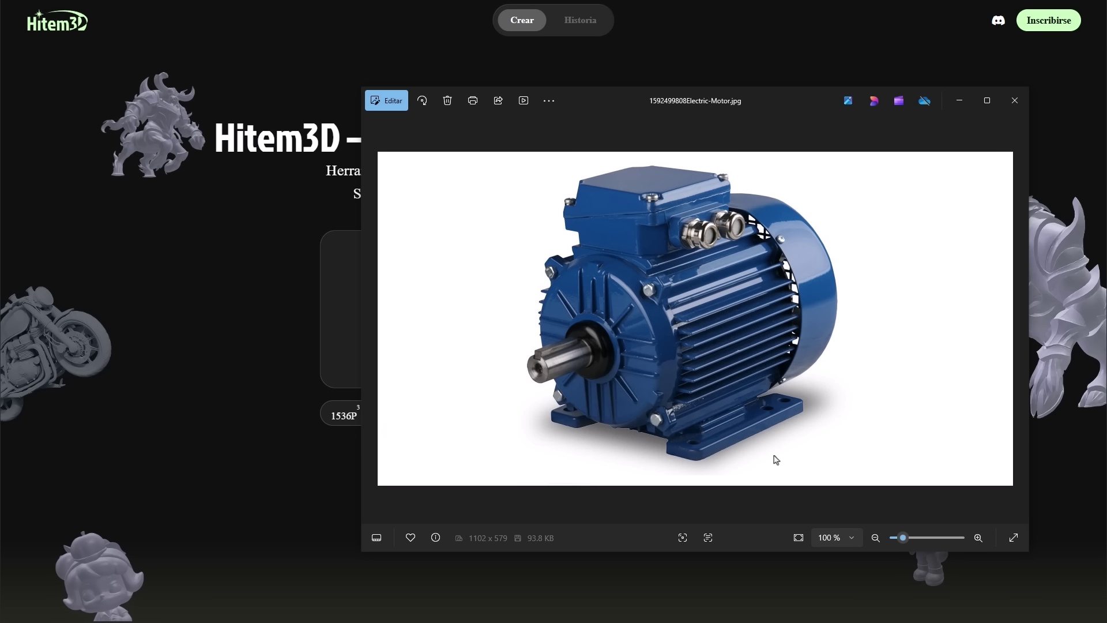
{"action": "left_click", "coordinate": [1015, 101]}
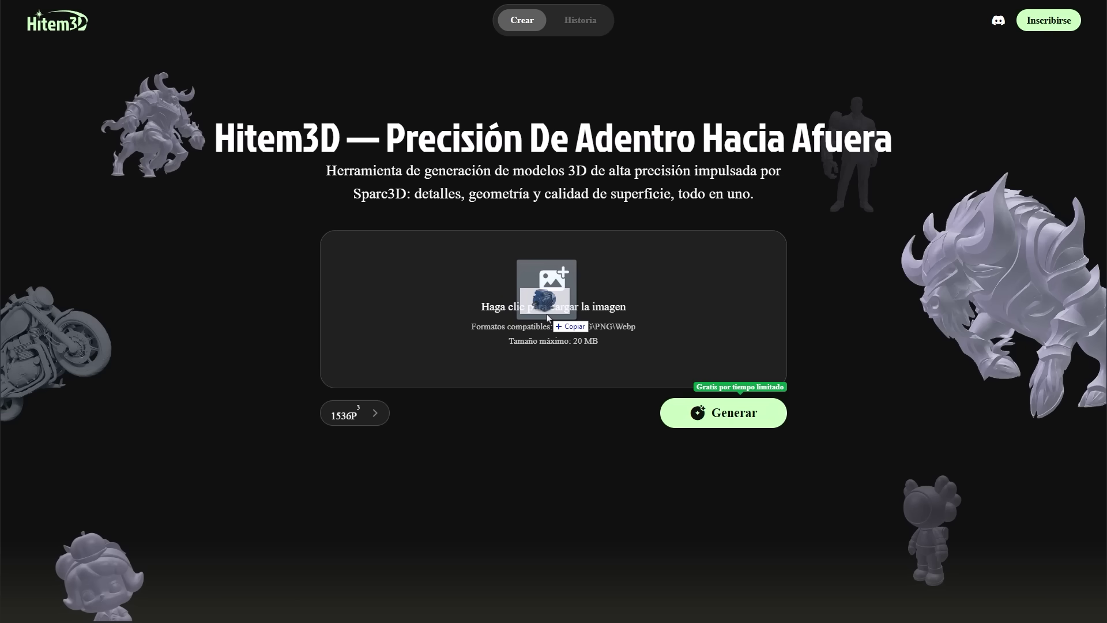
{"action": "left_click_drag", "start_coordinate": [546, 317], "coordinate": [548, 317]}
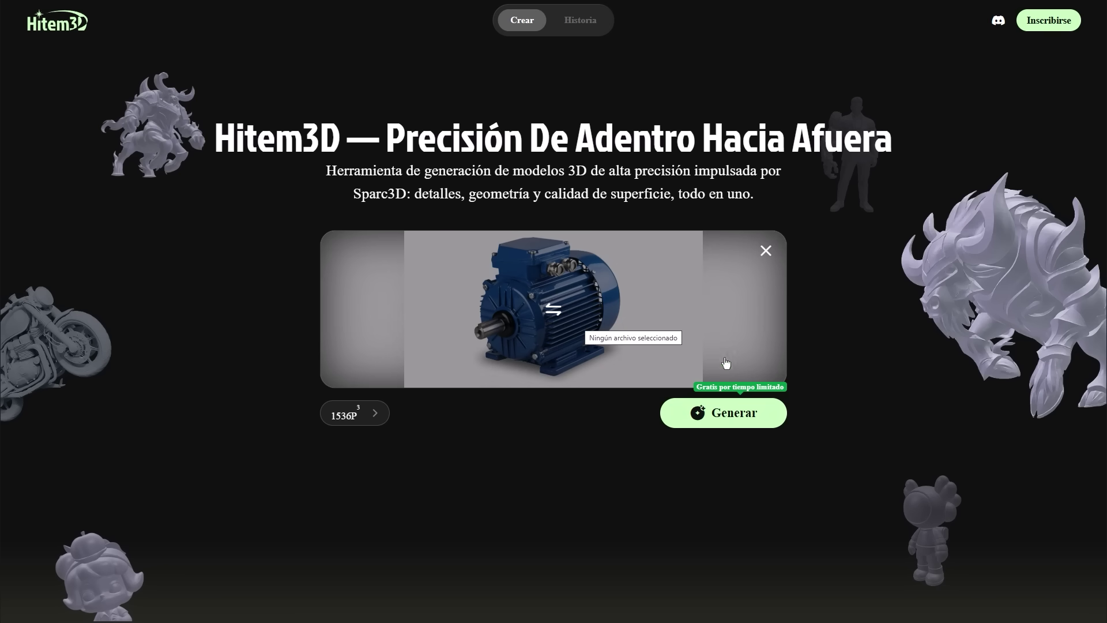
{"action": "left_click", "coordinate": [727, 422]}
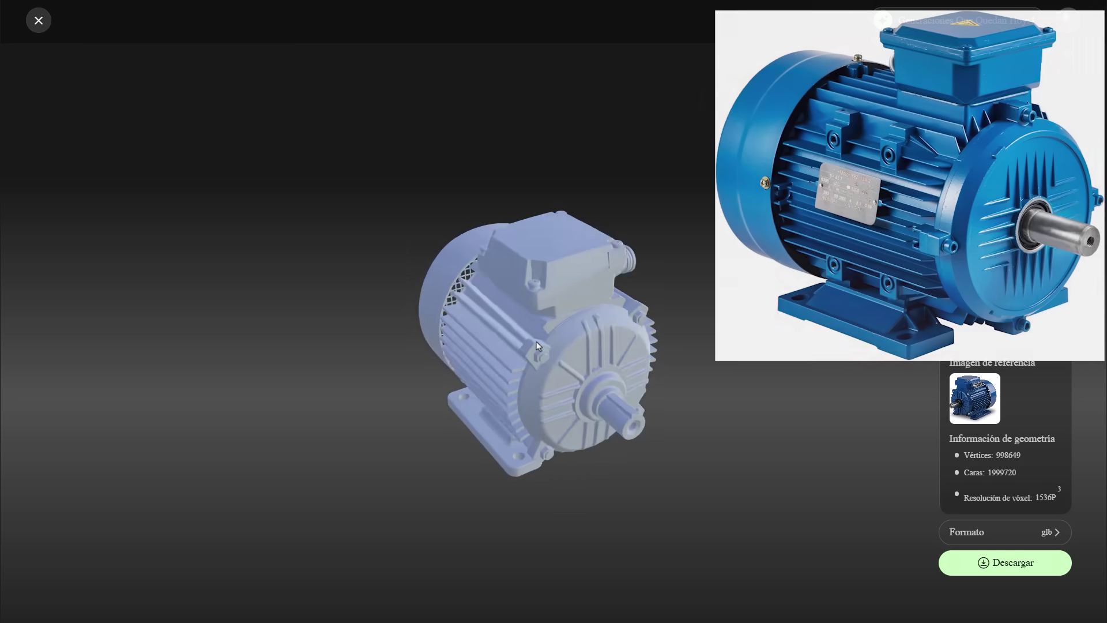
Inspect the generated electric motor's fins, housing and shaft up close, and open the download format options.
{"action": "scroll", "coordinate": [570, 349], "scroll_direction": "up", "scroll_amount": 5}
{"action": "scroll", "coordinate": [570, 349], "scroll_direction": "down", "scroll_amount": 8}
{"action": "scroll", "coordinate": [570, 349], "scroll_direction": "up", "scroll_amount": 8}
{"action": "left_click_drag", "start_coordinate": [594, 351], "coordinate": [108, 337]}
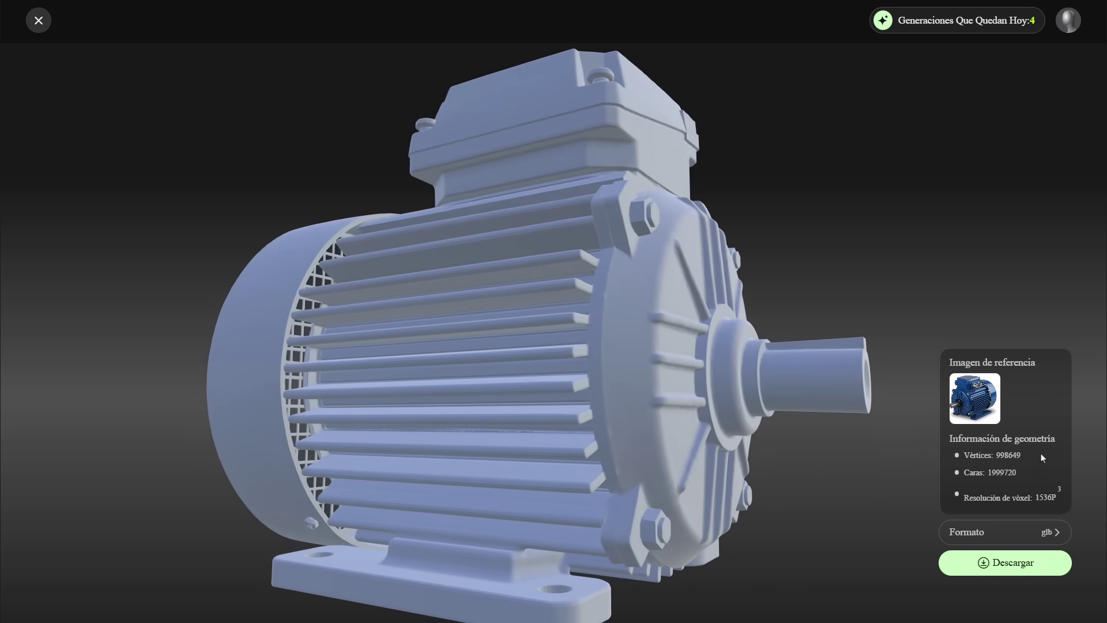
{"action": "left_click", "coordinate": [1055, 533]}
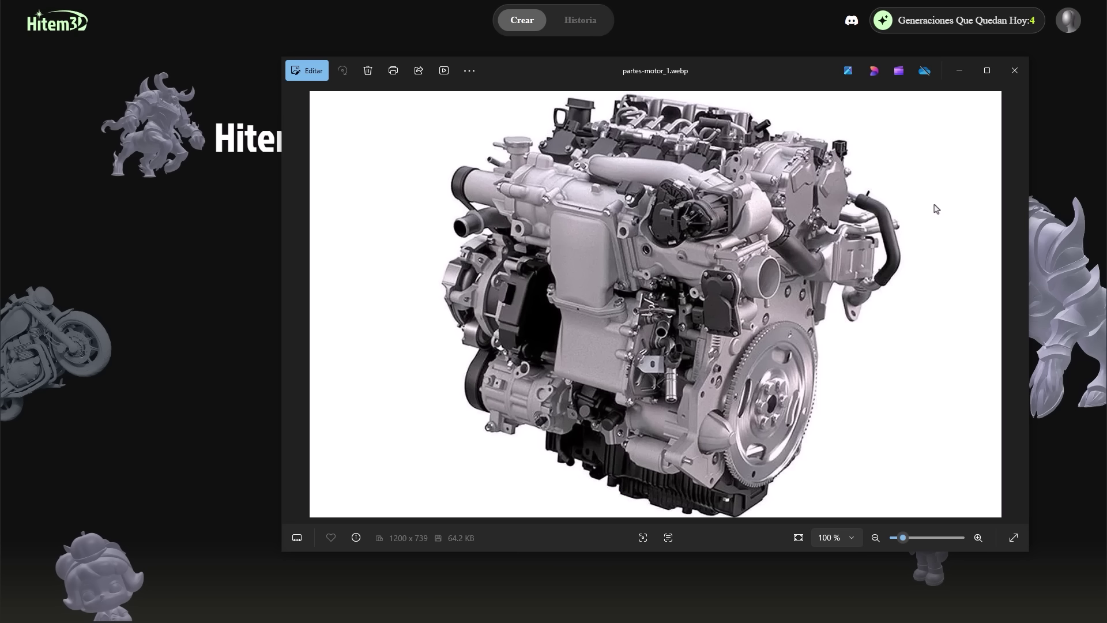
Upload the car engine image partes-motor_1.webp and generate a 3D model from it.
{"action": "left_click", "coordinate": [960, 71]}
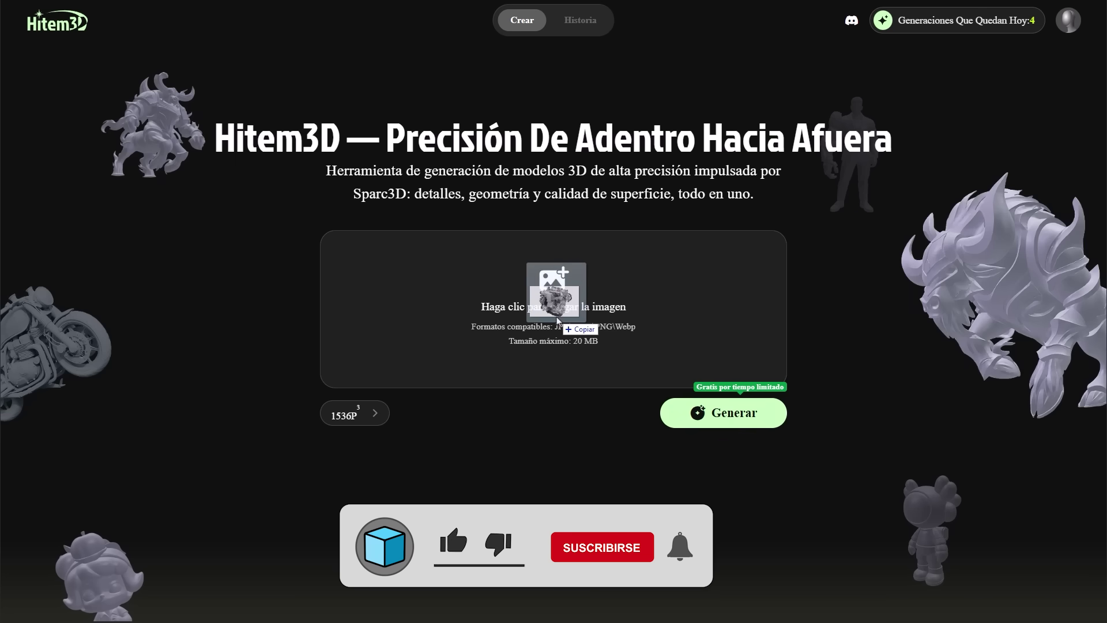
{"action": "left_click_drag", "start_coordinate": [557, 317], "coordinate": [557, 317]}
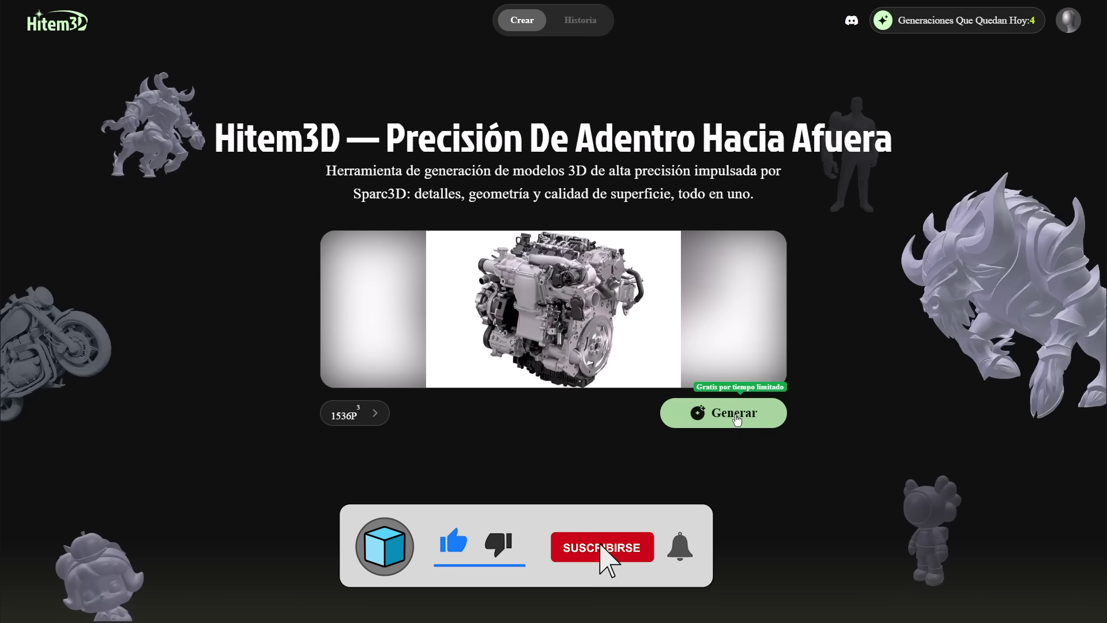
{"action": "left_click", "coordinate": [735, 415]}
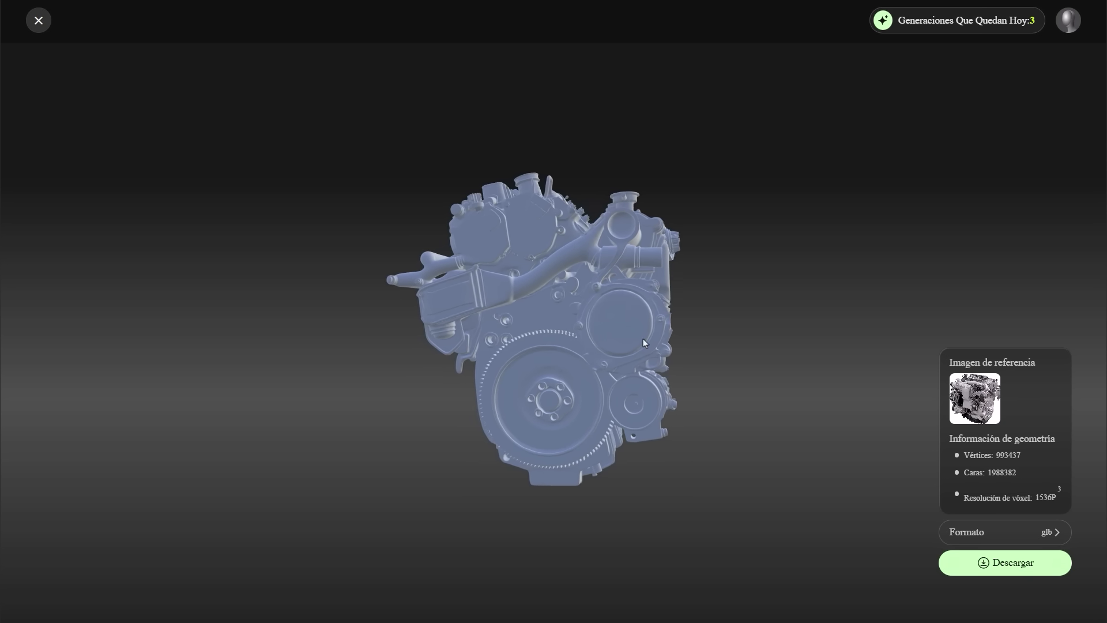
Inspect the generated engine model's pipes, flywheel and covers from several sides, both up close and as a whole.
{"action": "left_click_drag", "start_coordinate": [566, 351], "coordinate": [651, 362]}
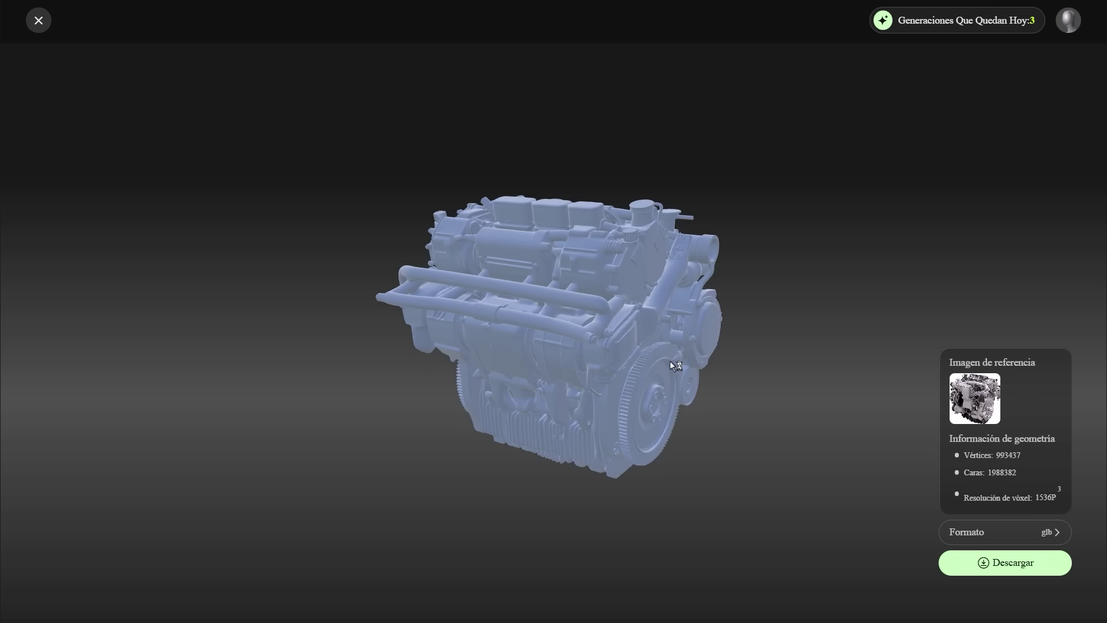
{"action": "scroll", "coordinate": [643, 332], "scroll_direction": "up", "scroll_amount": 5}
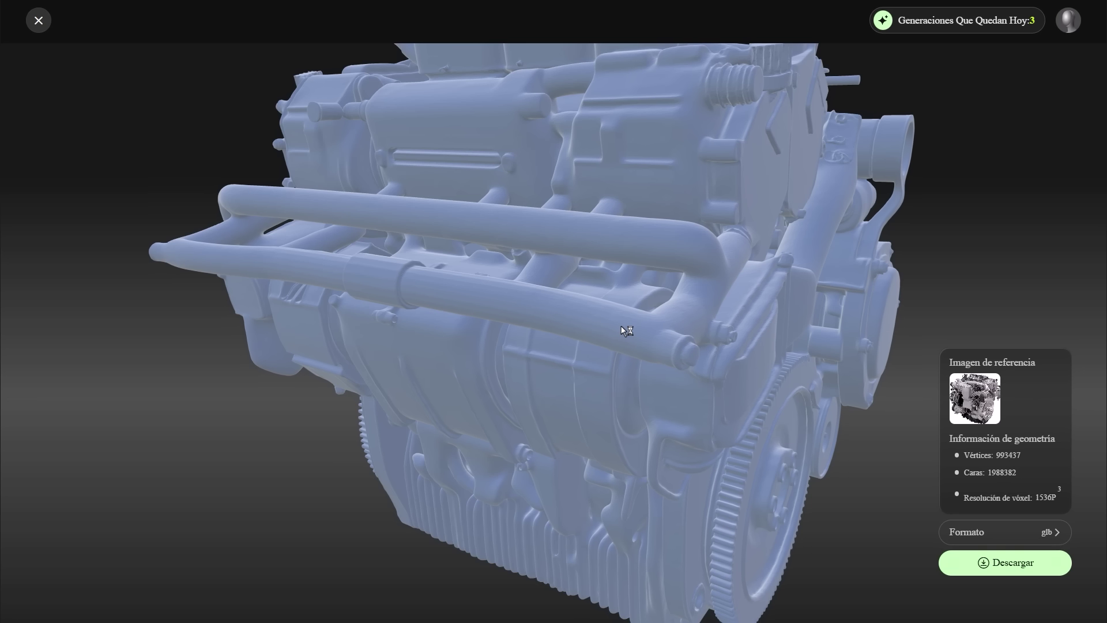
{"action": "left_click_drag", "start_coordinate": [697, 306], "coordinate": [240, 341]}
{"action": "scroll", "coordinate": [487, 285], "scroll_direction": "down", "scroll_amount": 10}
{"action": "scroll", "coordinate": [497, 298], "scroll_direction": "up", "scroll_amount": 10}
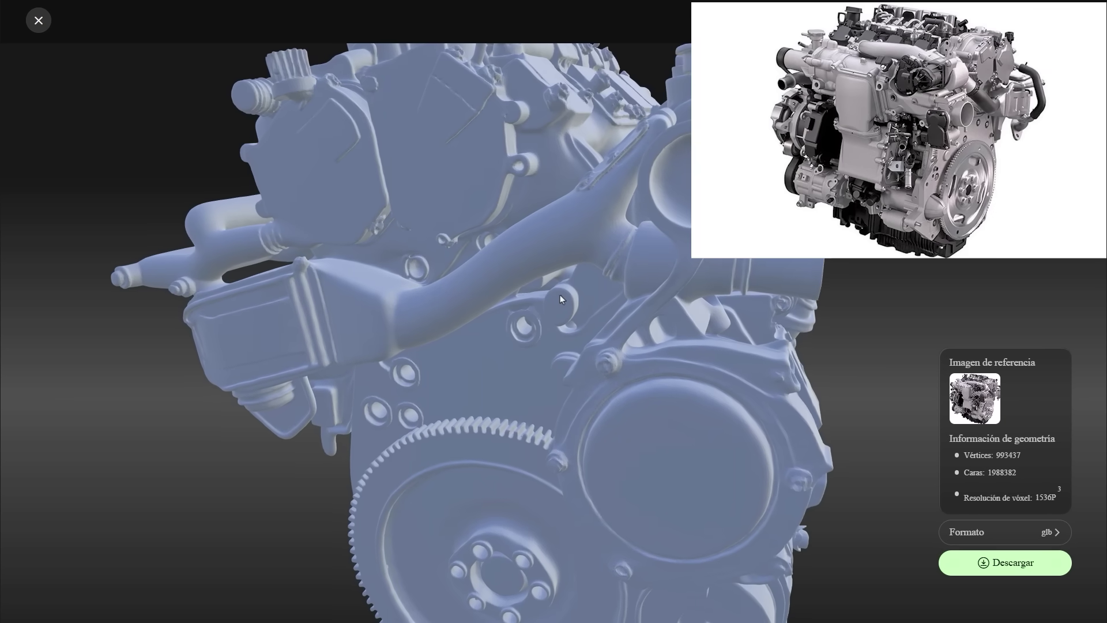
{"action": "left_click_drag", "start_coordinate": [583, 286], "coordinate": [639, 244]}
{"action": "left_click_drag", "start_coordinate": [898, 340], "coordinate": [679, 296]}
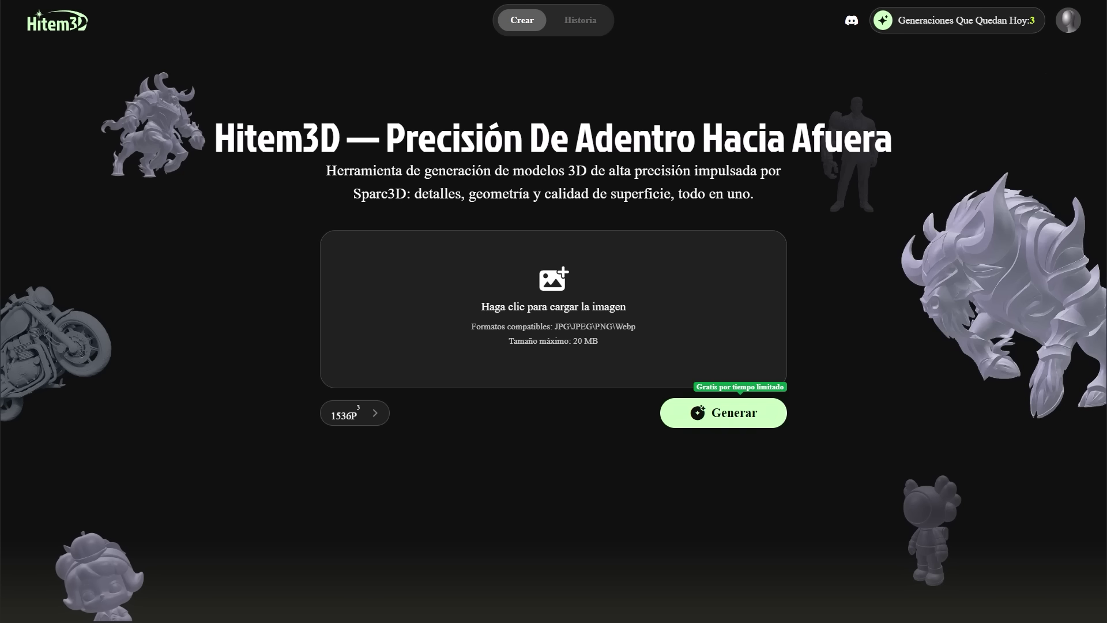
Upload the hiking boot image, generate a 3D model from it and look at the result up close.
{"action": "left_click_drag", "start_coordinate": [924, 432], "coordinate": [596, 311]}
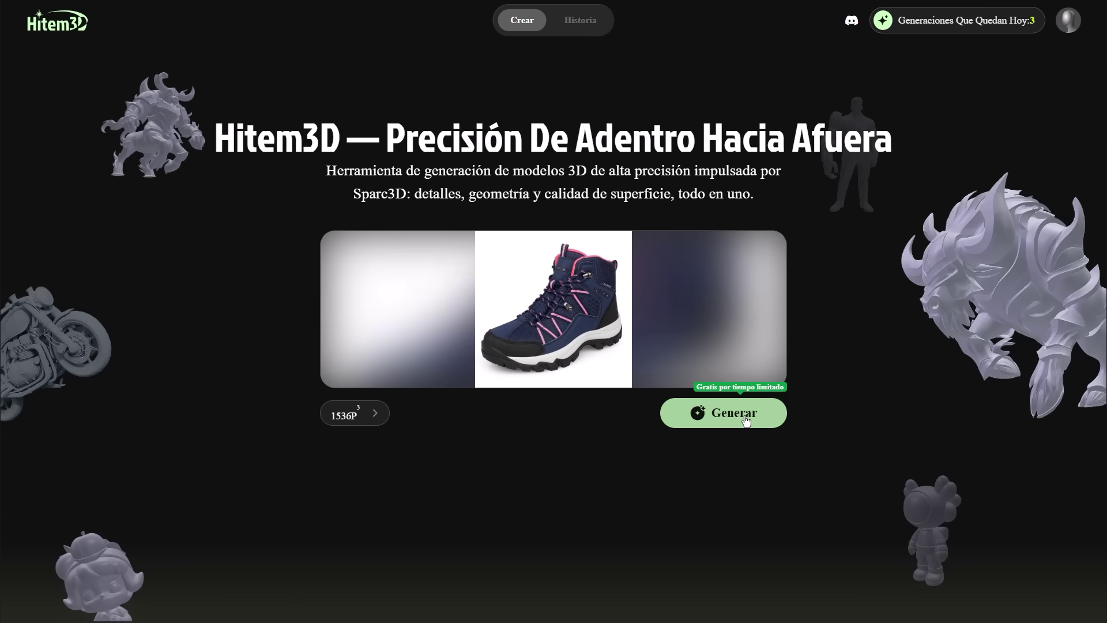
{"action": "left_click", "coordinate": [745, 419]}
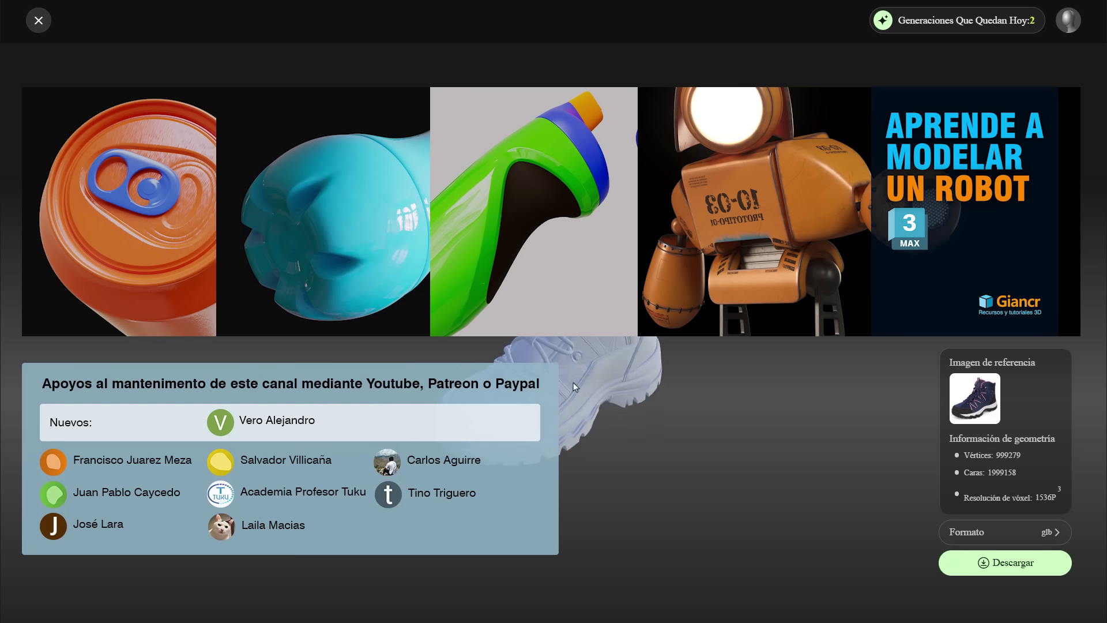
{"action": "scroll", "coordinate": [577, 360], "scroll_direction": "up", "scroll_amount": 5}
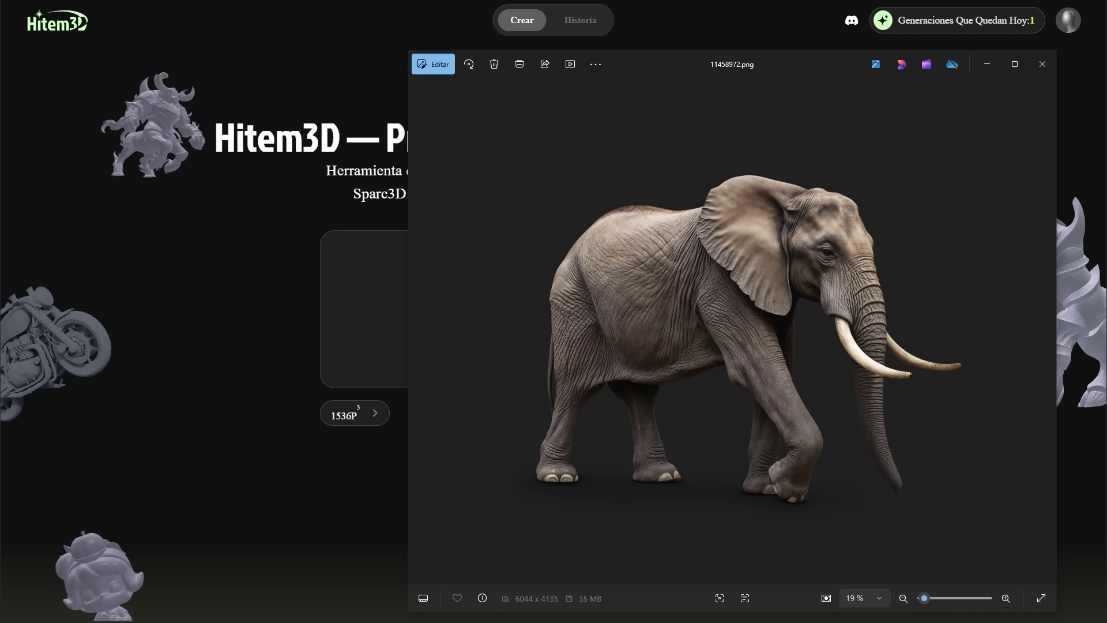
Generate a 3D model from the elephant image 11458972.png and inspect it from the side and front.
{"action": "left_click", "coordinate": [987, 64]}
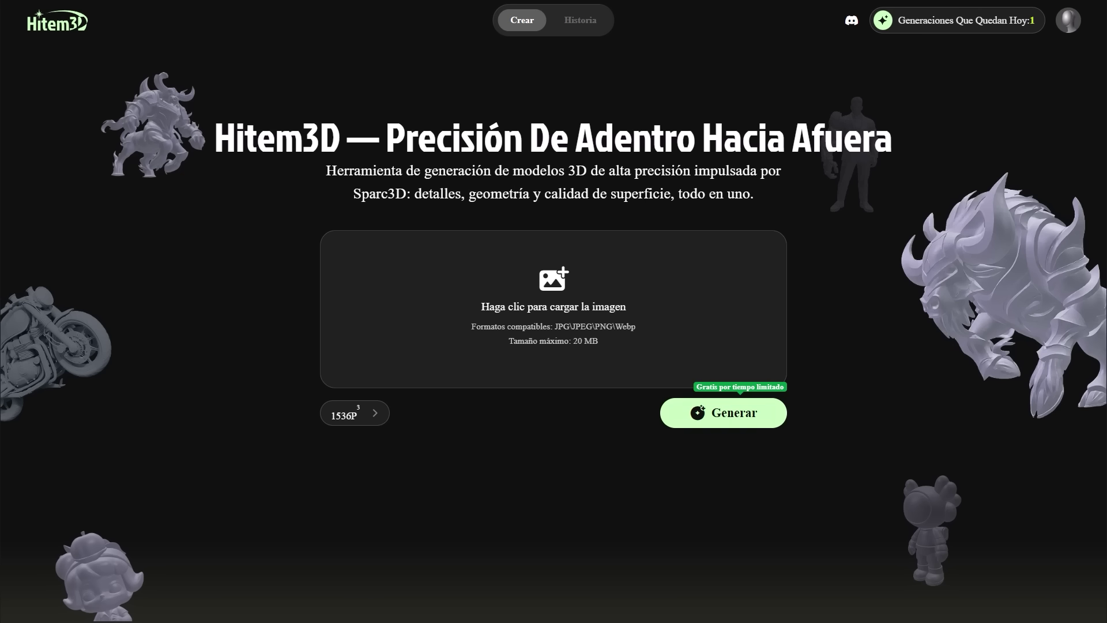
{"action": "left_click_drag", "start_coordinate": [715, 350], "coordinate": [545, 319]}
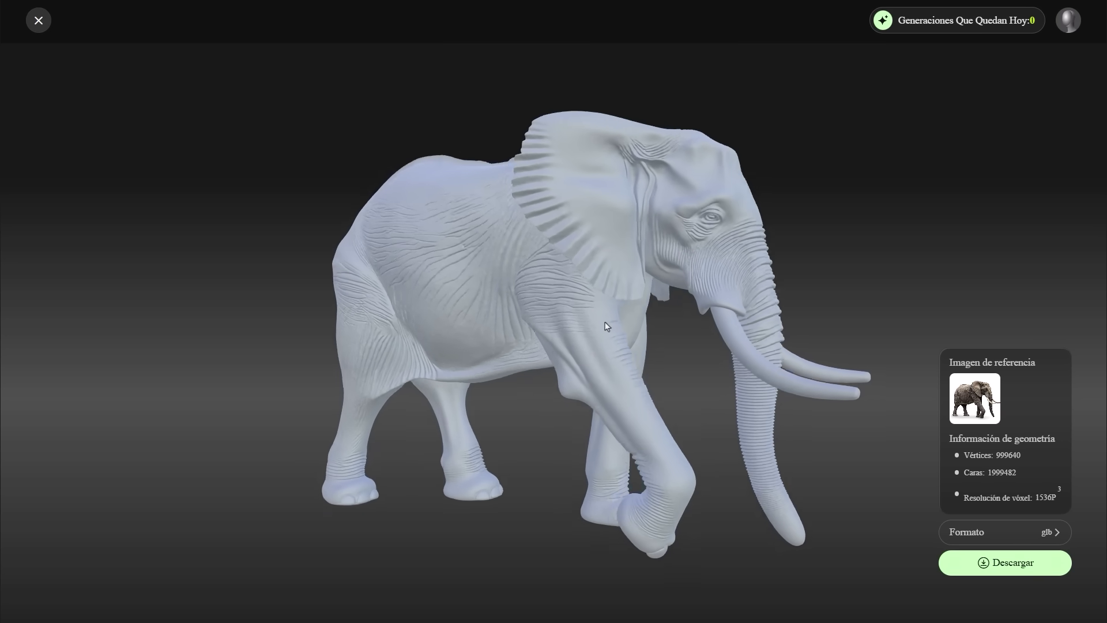
{"action": "left_click_drag", "start_coordinate": [606, 326], "coordinate": [867, 287]}
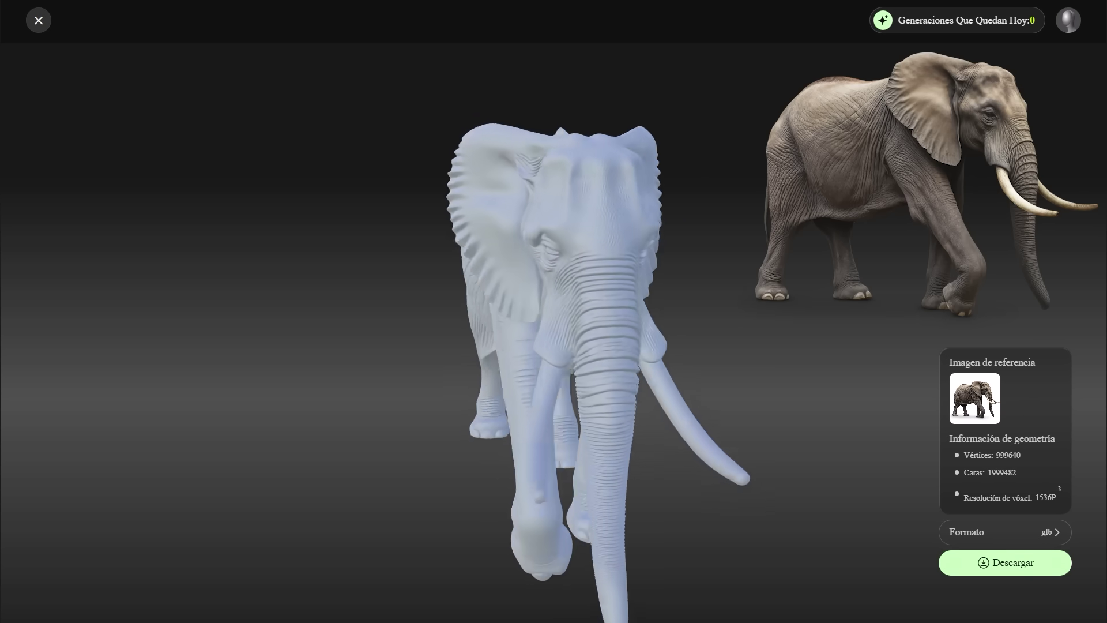
{"action": "left_click_drag", "start_coordinate": [894, 287], "coordinate": [860, 302]}
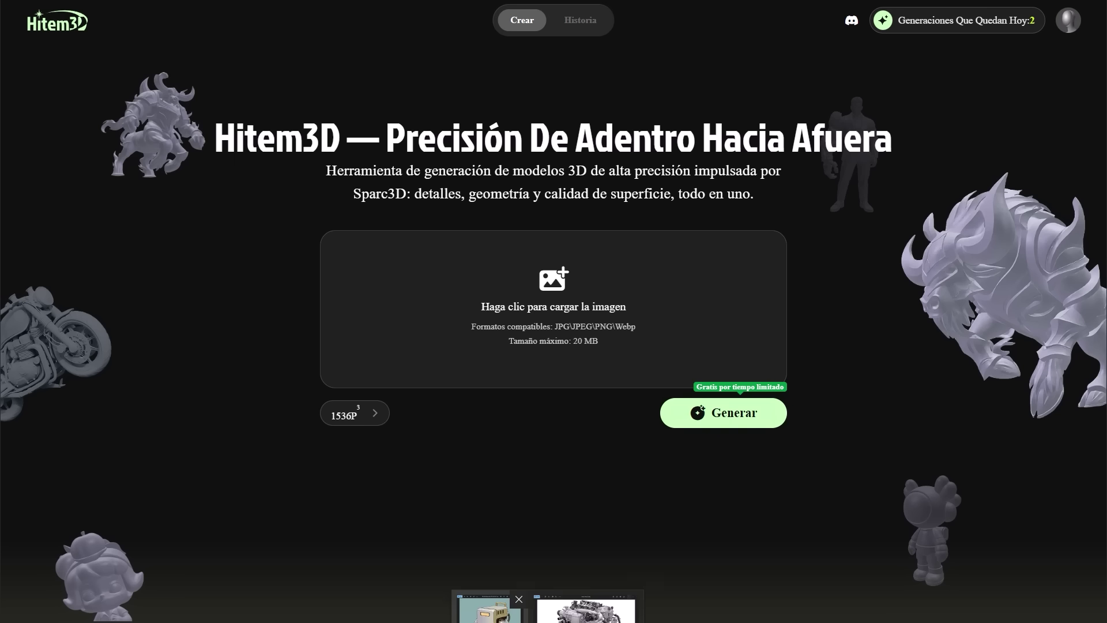
View the boxy robot illustration, generate a 3D model from it and inspect the result up close.
{"action": "left_click", "coordinate": [489, 608]}
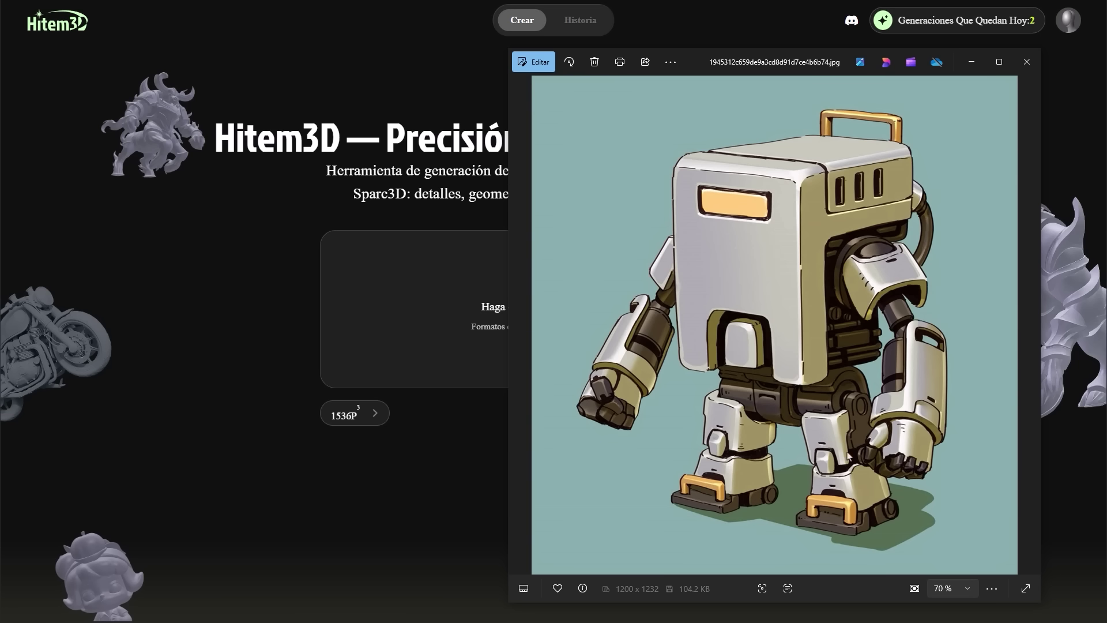
{"action": "left_click", "coordinate": [973, 63]}
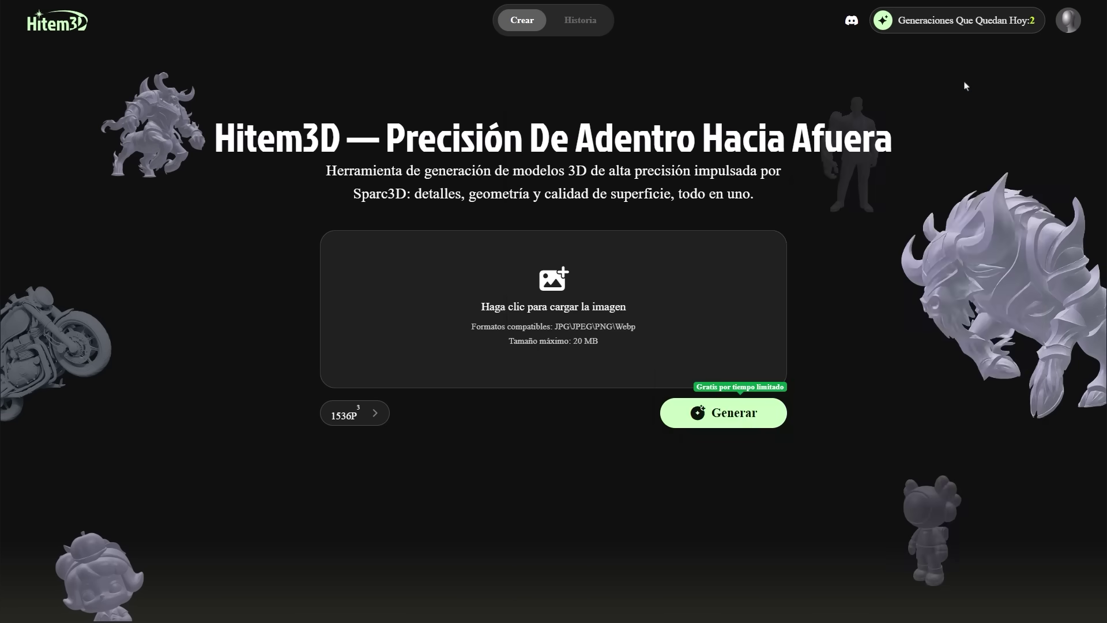
{"action": "left_click_drag", "start_coordinate": [1101, 314], "coordinate": [609, 317]}
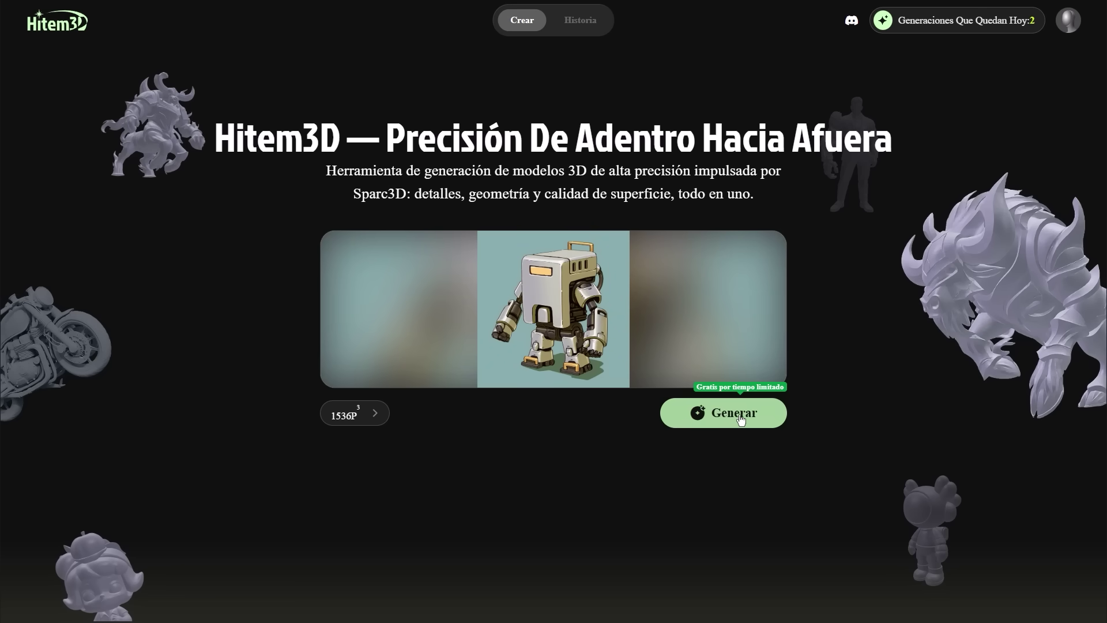
{"action": "left_click", "coordinate": [728, 413]}
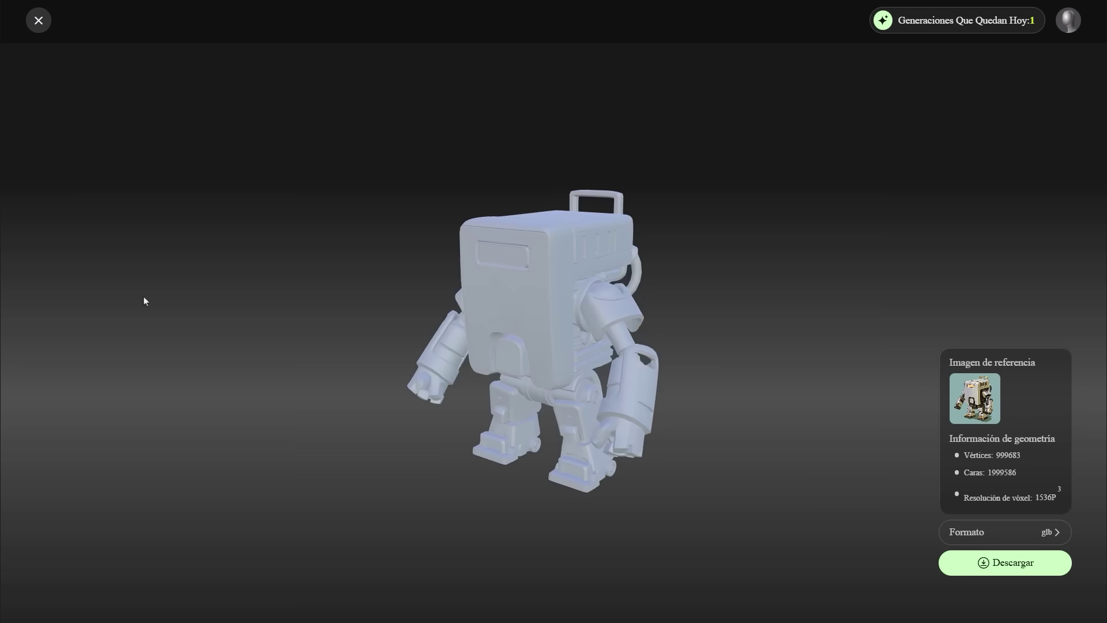
{"action": "scroll", "coordinate": [512, 322], "scroll_direction": "up", "scroll_amount": 5}
{"action": "left_click_drag", "start_coordinate": [568, 330], "coordinate": [610, 404]}
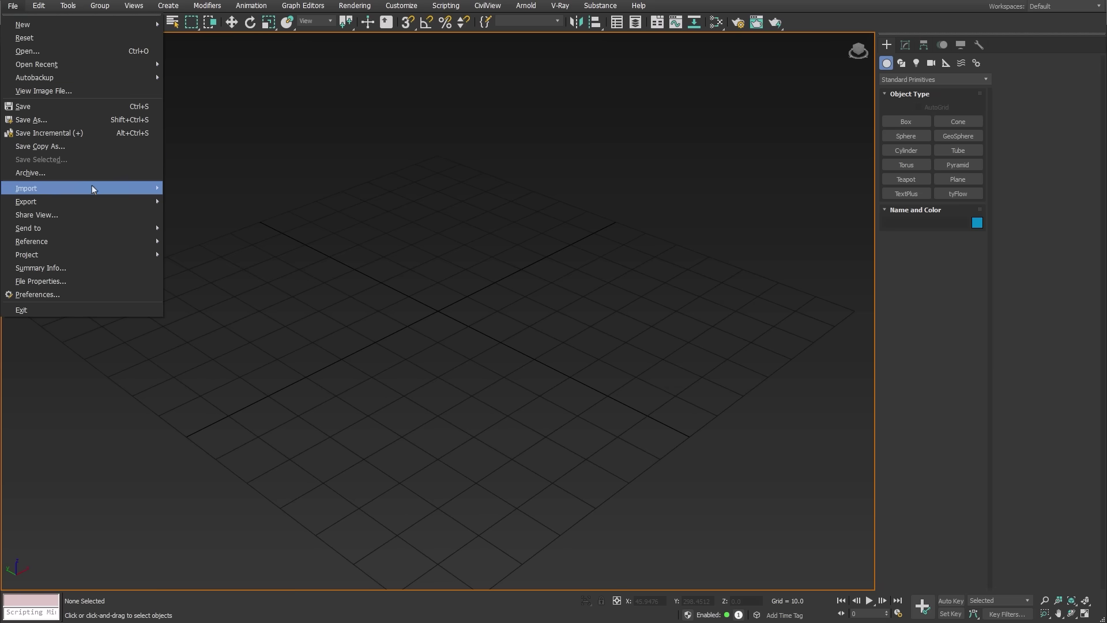
Switch to 3ds Max and import the generated robot OBJ with the Flip ZY-axis and Retriangulate Polygons options enabled.
{"action": "mouse_move", "coordinate": [92, 187]}
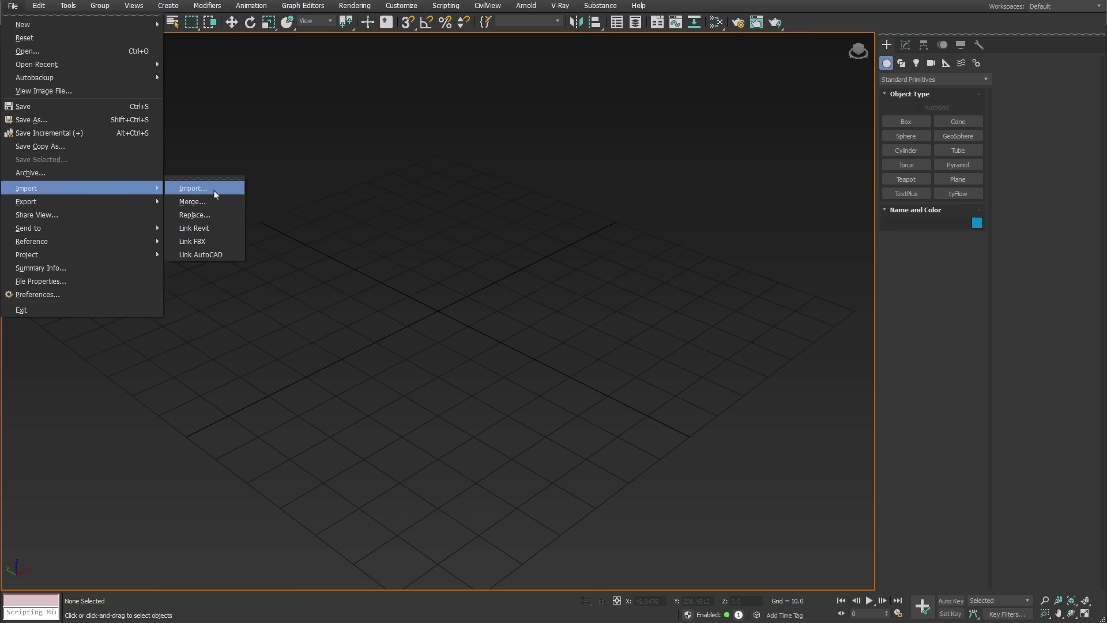
{"action": "left_click", "coordinate": [215, 192]}
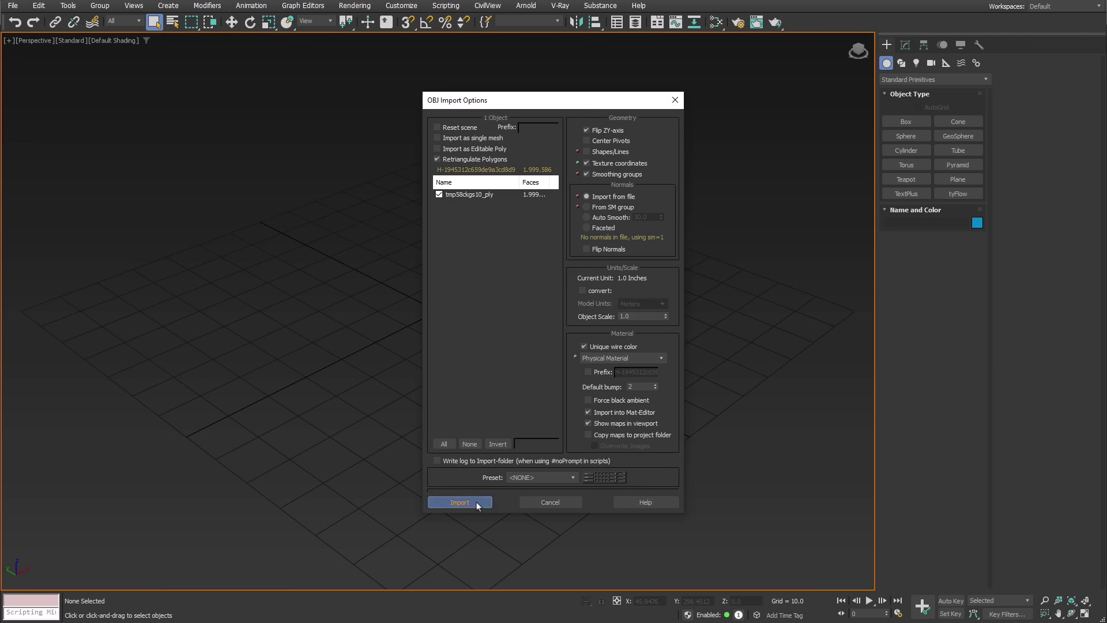
{"action": "left_click", "coordinate": [477, 503]}
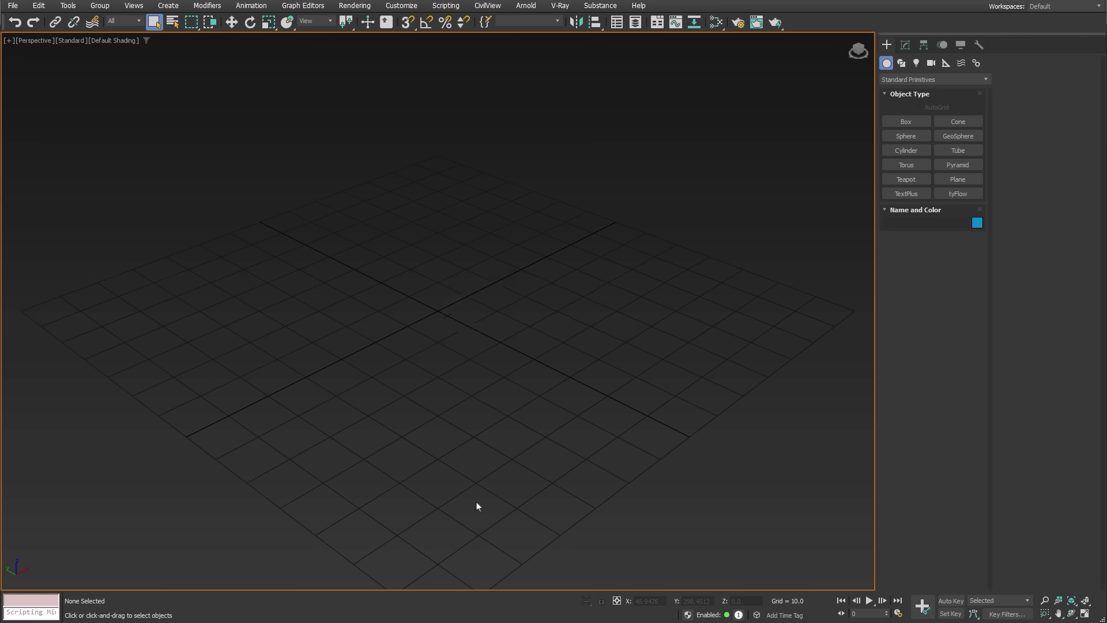
{"action": "left_click", "coordinate": [654, 354]}
Show edged faces on the imported robot, examine its mesh density and compare it with the cleaner robot mesh beside it.
{"action": "middle_click_drag", "start_coordinate": [485, 318], "coordinate": [38, 346], "text": "alt"}
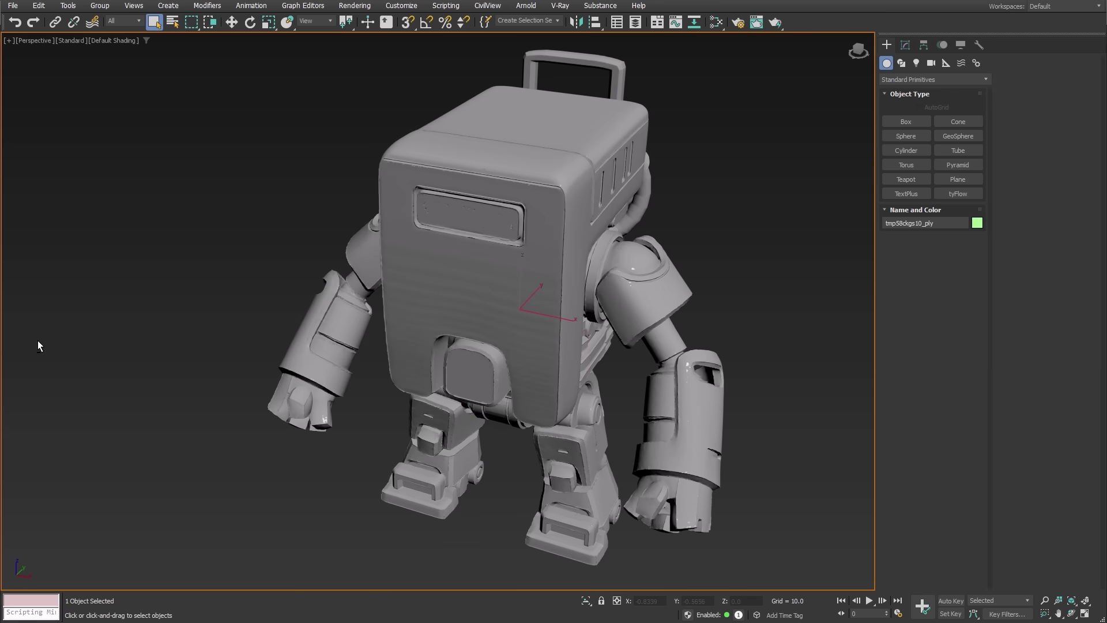
{"action": "key", "text": "F4"}
{"action": "scroll", "coordinate": [552, 335], "scroll_direction": "up", "scroll_amount": 6}
{"action": "scroll", "coordinate": [545, 338], "scroll_direction": "down", "scroll_amount": 4}
{"action": "mouse_move", "coordinate": [541, 338]}
{"action": "middle_mouse_down", "text": "alt"}
{"action": "mouse_move", "coordinate": [548, 326]}
{"action": "mouse_move", "coordinate": [501, 331]}
{"action": "middle_mouse_up", "text": "alt"}
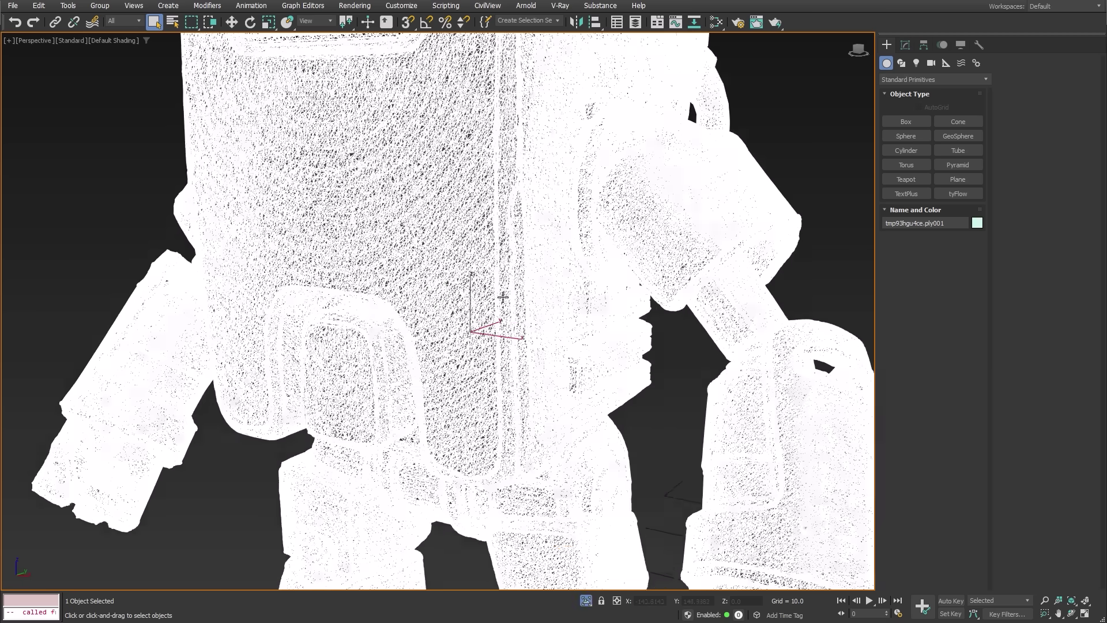
{"action": "scroll", "coordinate": [502, 296], "scroll_direction": "up", "scroll_amount": 6}
{"action": "middle_click_drag", "start_coordinate": [502, 297], "coordinate": [441, 271]}
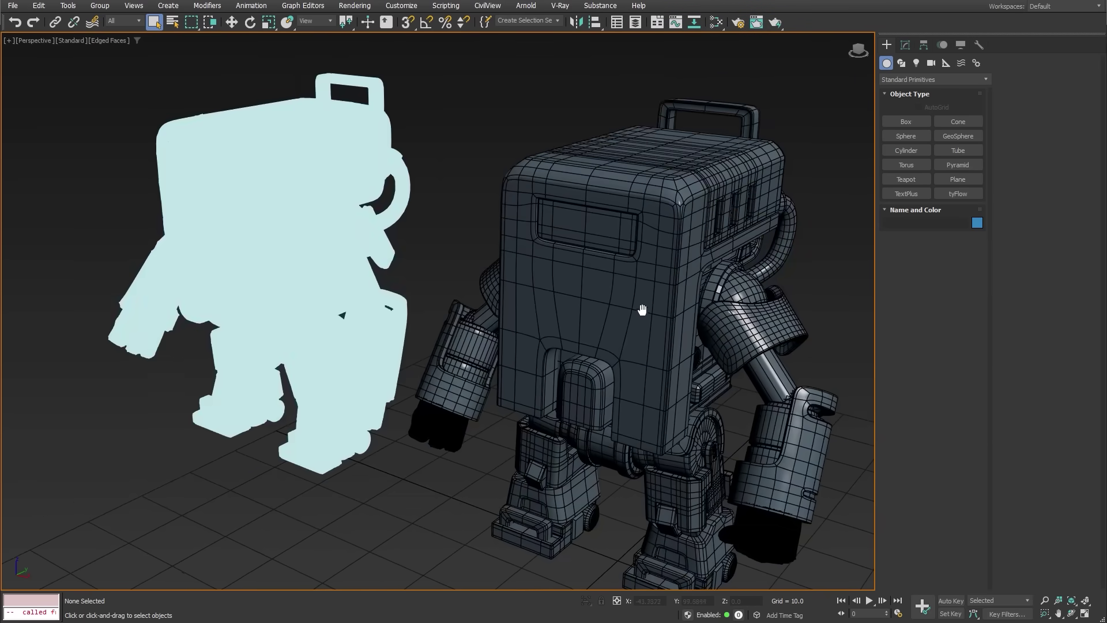
{"action": "mouse_move", "coordinate": [642, 309]}
{"action": "middle_mouse_down", "text": "alt"}
{"action": "mouse_move", "coordinate": [630, 255]}
{"action": "mouse_move", "coordinate": [396, 247]}
{"action": "mouse_move", "coordinate": [331, 287]}
{"action": "mouse_move", "coordinate": [286, 213]}
{"action": "mouse_move", "coordinate": [213, 185]}
{"action": "mouse_move", "coordinate": [178, 208]}
{"action": "mouse_move", "coordinate": [185, 248]}
{"action": "middle_mouse_up", "text": "alt"}
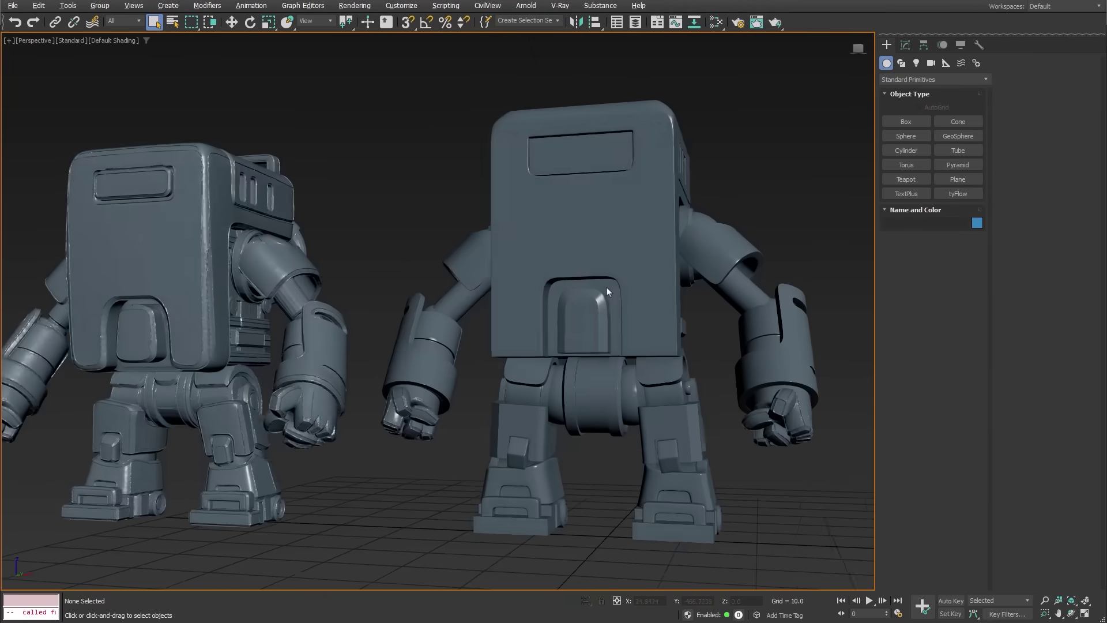
Orbit around the two robots to compare their shaded surfaces from another angle.
{"action": "middle_click_drag", "start_coordinate": [607, 287], "coordinate": [289, 296], "text": "alt"}
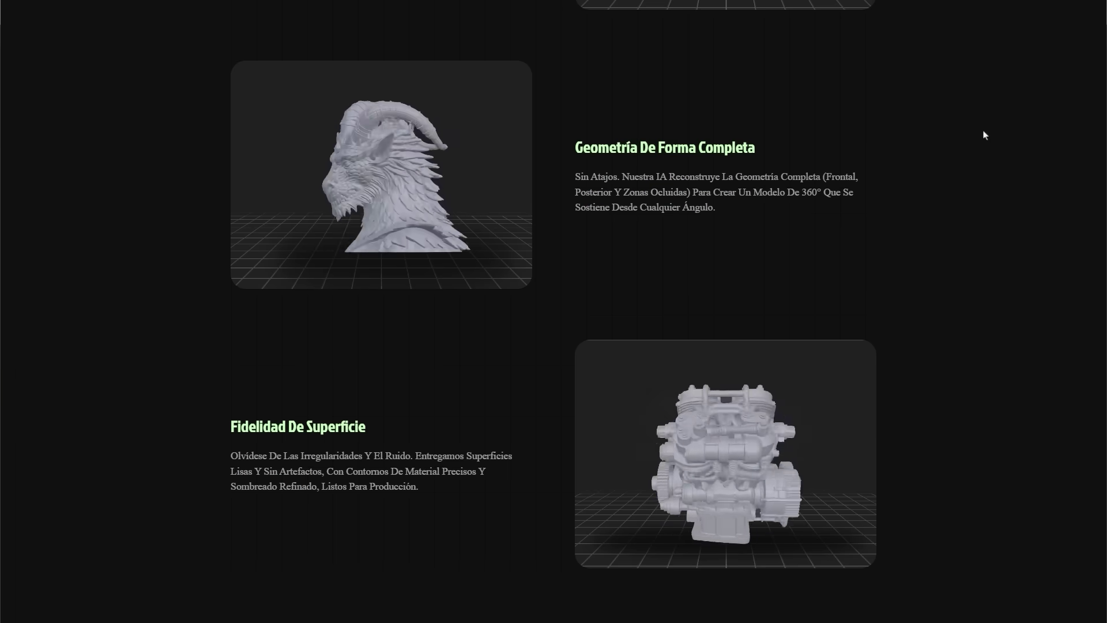
Switch to the Hitem3D website and examine the example models in the Moda and Mecanismos galleries, including the steam engine.
{"action": "middle_click", "coordinate": [985, 135]}
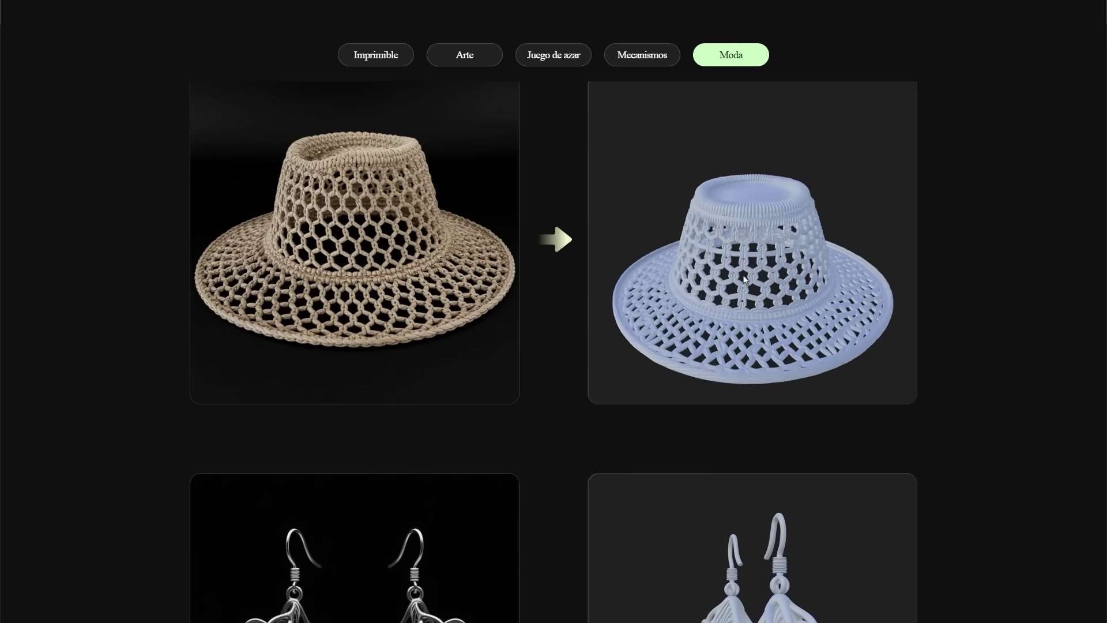
{"action": "scroll", "coordinate": [978, 314], "scroll_direction": "down", "scroll_amount": 3}
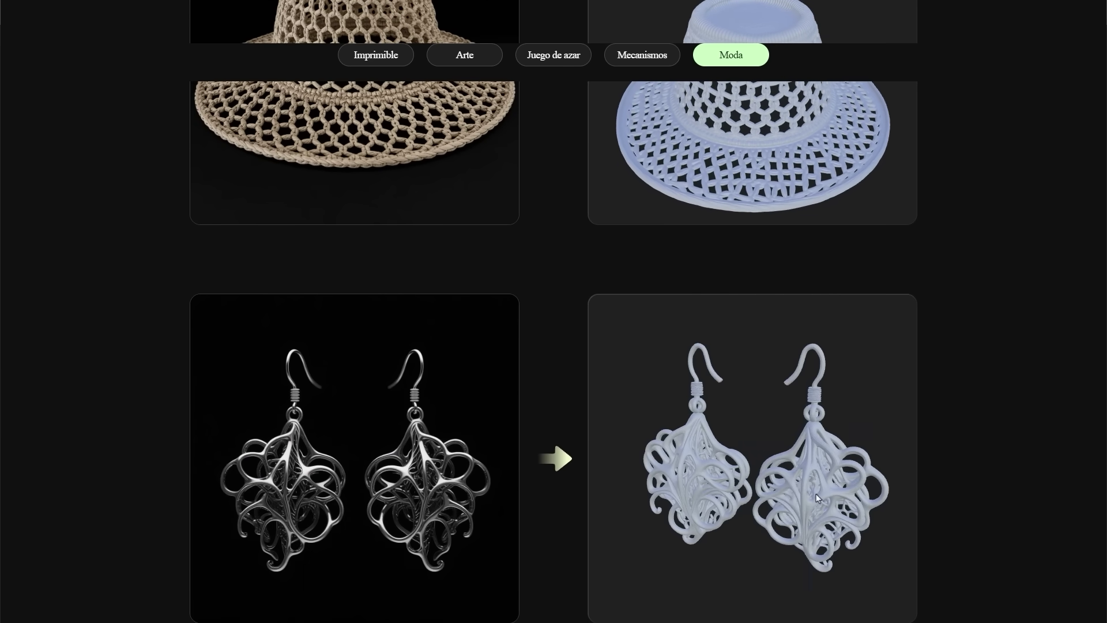
{"action": "scroll", "coordinate": [959, 450], "scroll_direction": "up", "scroll_amount": 4}
{"action": "left_click", "coordinate": [654, 101]}
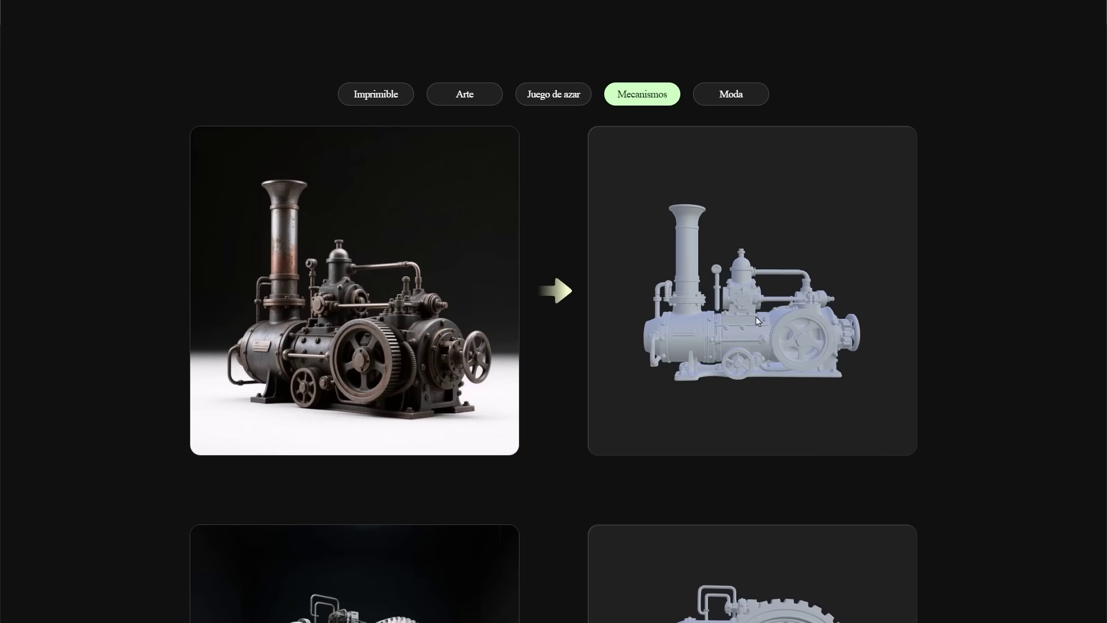
{"action": "left_click_drag", "start_coordinate": [824, 337], "coordinate": [774, 263]}
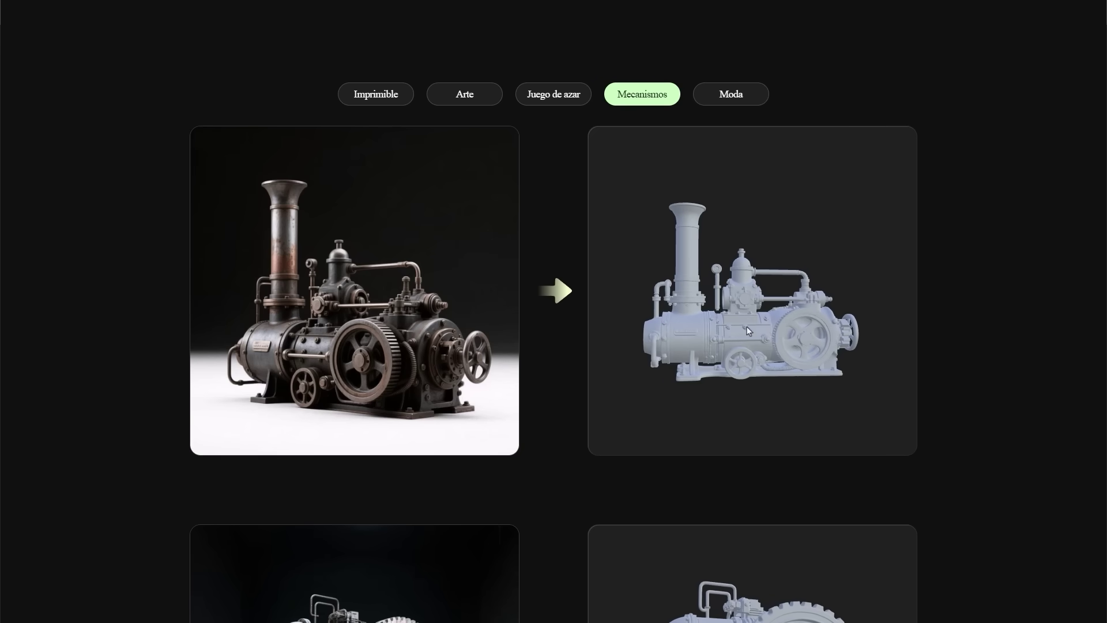
{"action": "scroll", "coordinate": [953, 357], "scroll_direction": "down", "scroll_amount": 5}
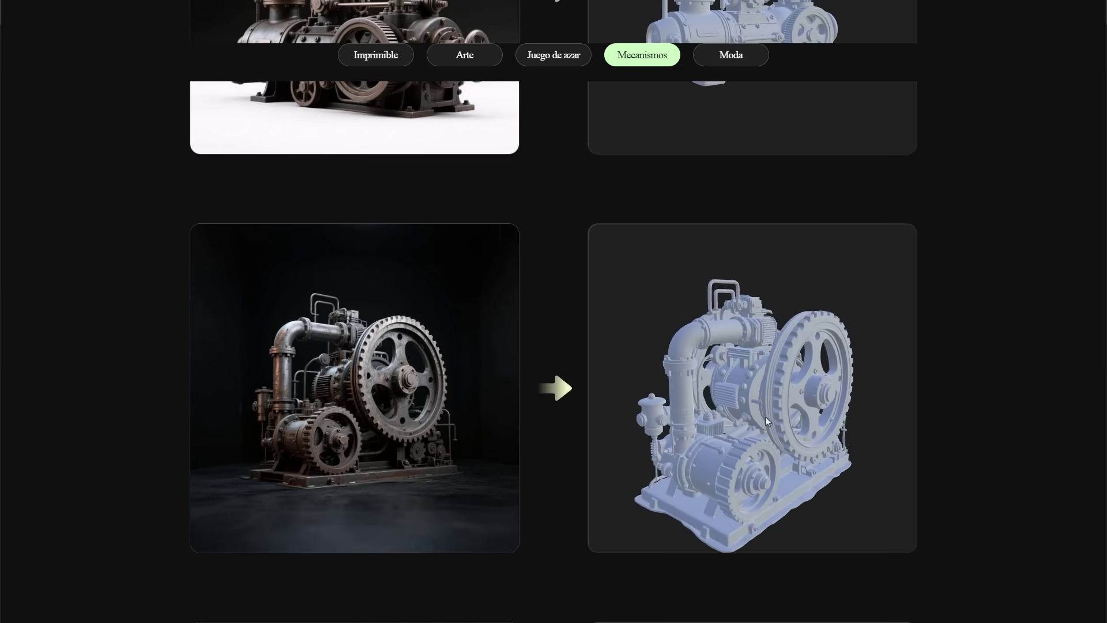
Browse the Juego de azar and Arte example galleries and rotate the praying statue model to inspect it.
{"action": "left_click", "coordinate": [564, 63]}
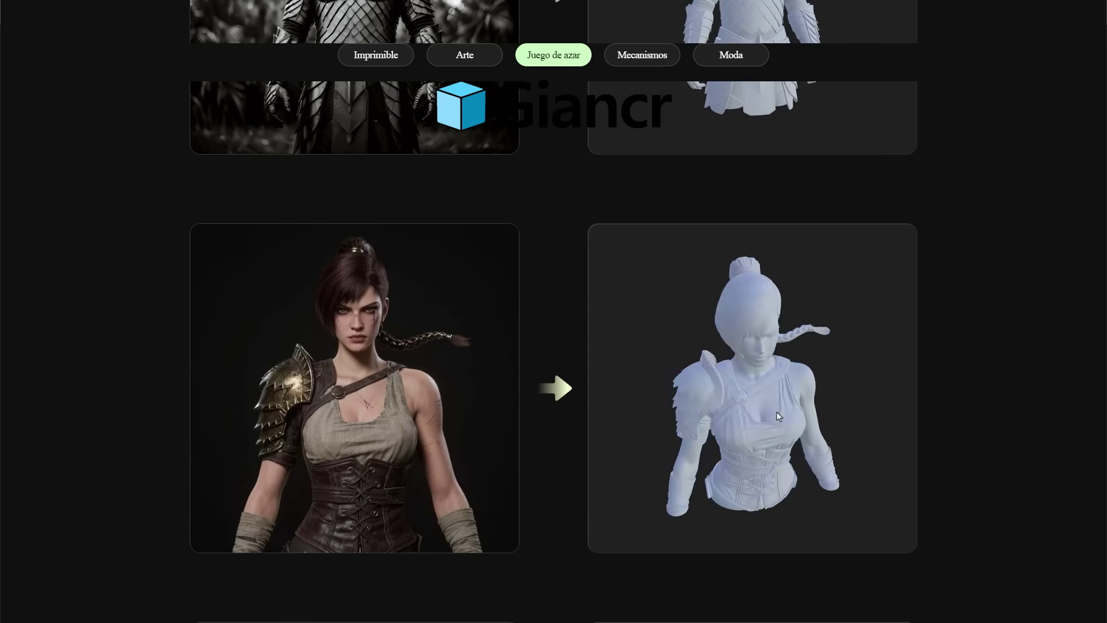
{"action": "scroll", "coordinate": [971, 383], "scroll_direction": "up", "scroll_amount": 5}
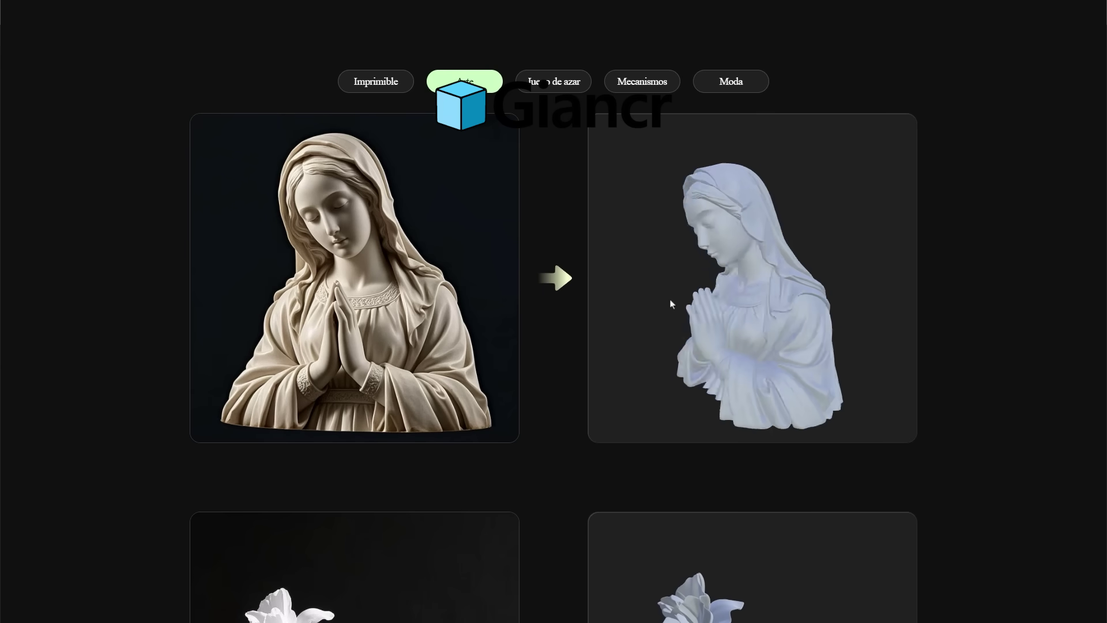
{"action": "left_click_drag", "start_coordinate": [760, 281], "coordinate": [911, 291]}
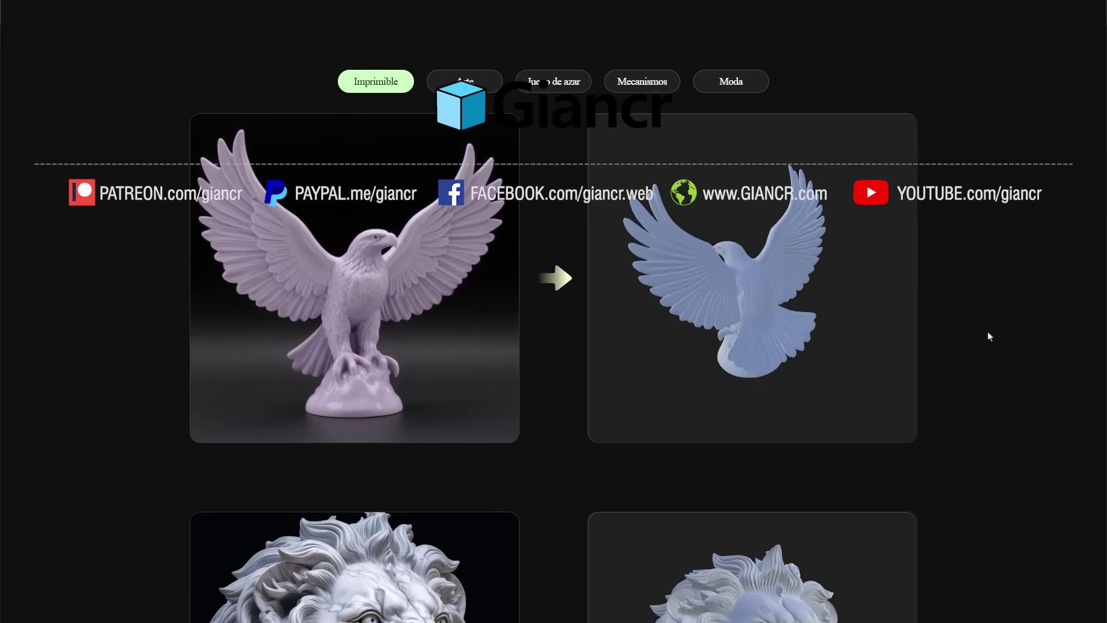